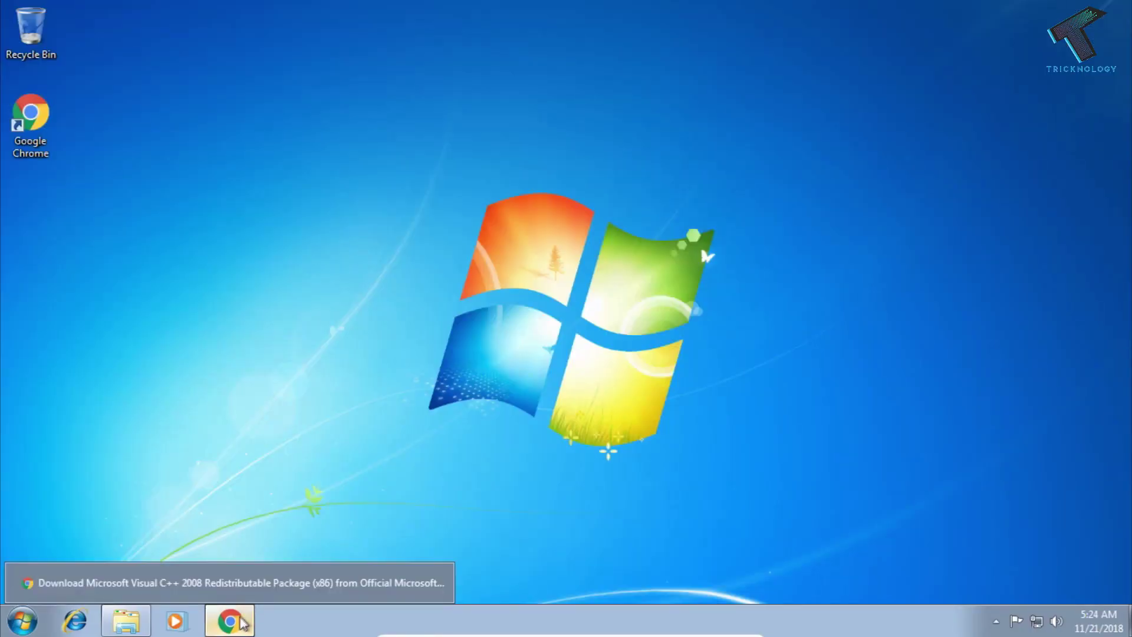
- Download vcredist_x86.exe from Microsoft's Visual C++ 2008 Redistributable page and launch it
left_click(229, 620)
left_click(281, 45)
left_click(182, 44)
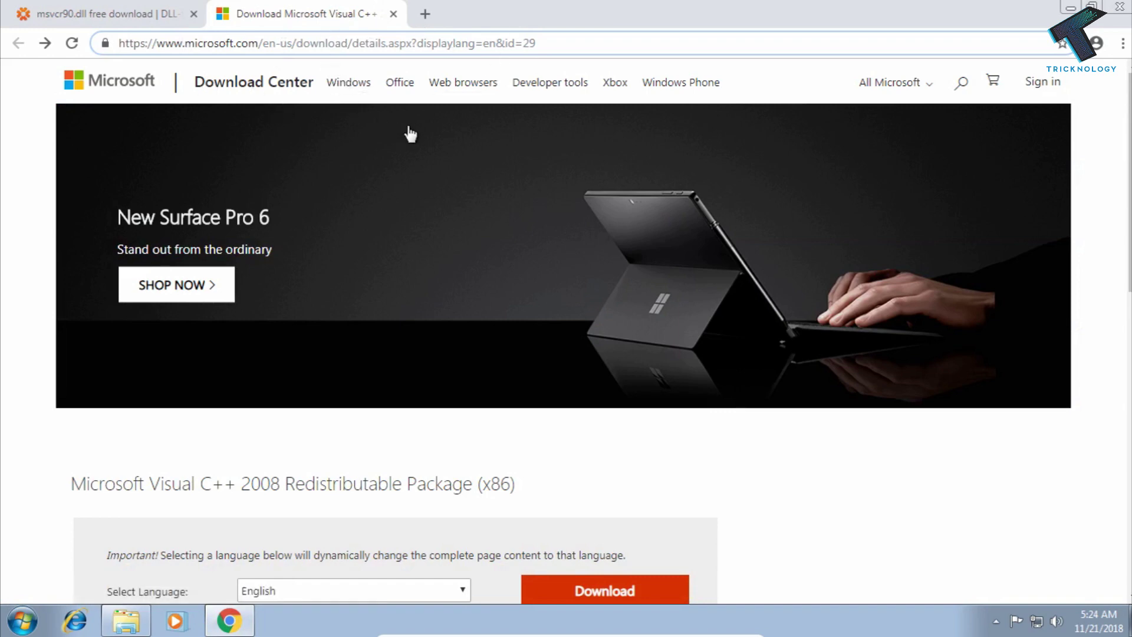
scroll(409, 134, "down", 2)
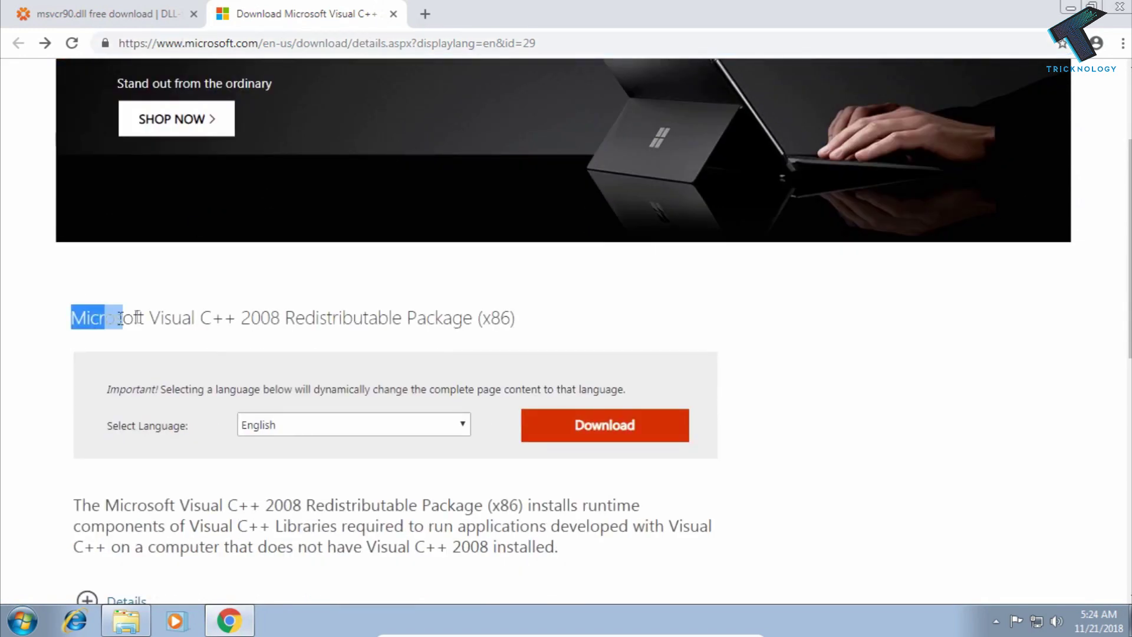
left_click_drag(74, 326, 261, 321)
left_click(238, 351)
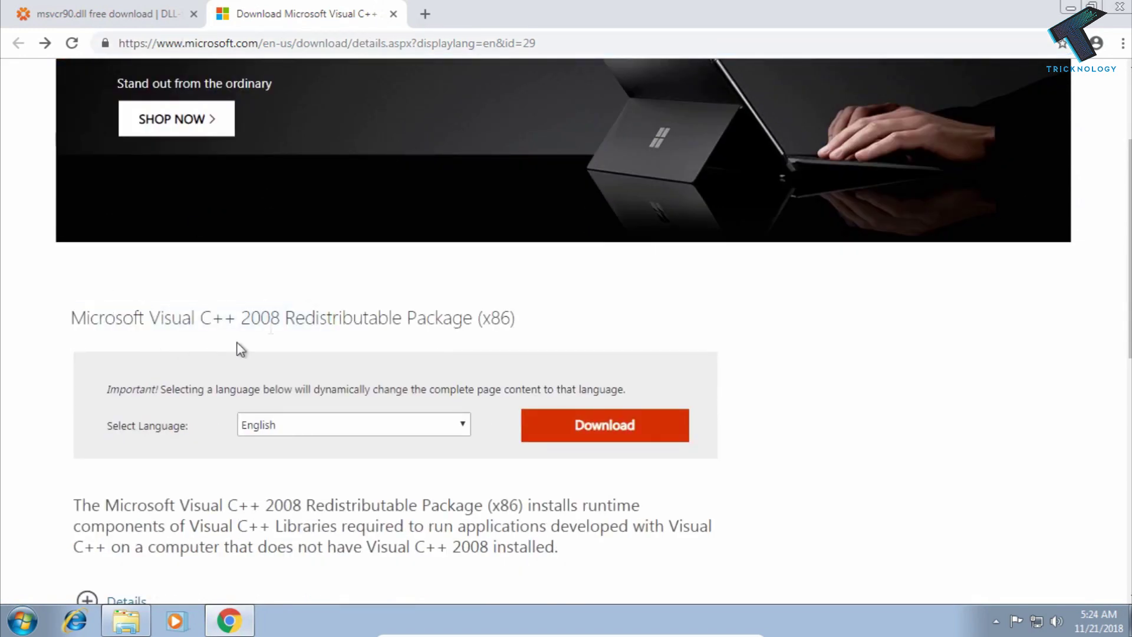
left_click_drag(71, 318, 316, 319)
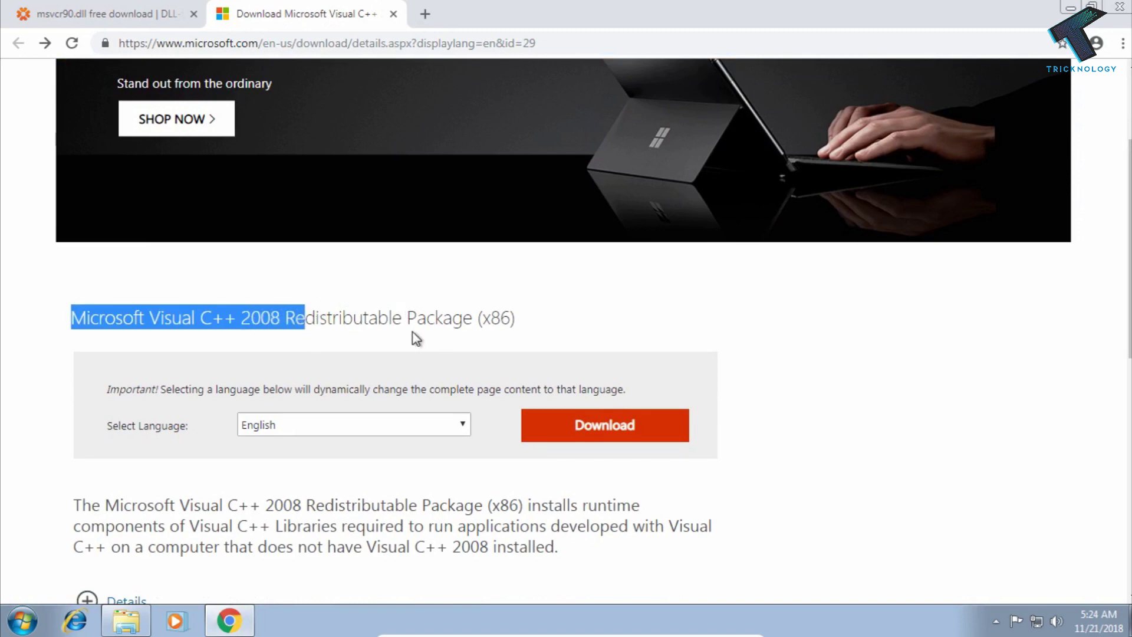
left_click(573, 326)
scroll(574, 327, "down", 1)
left_click(617, 348)
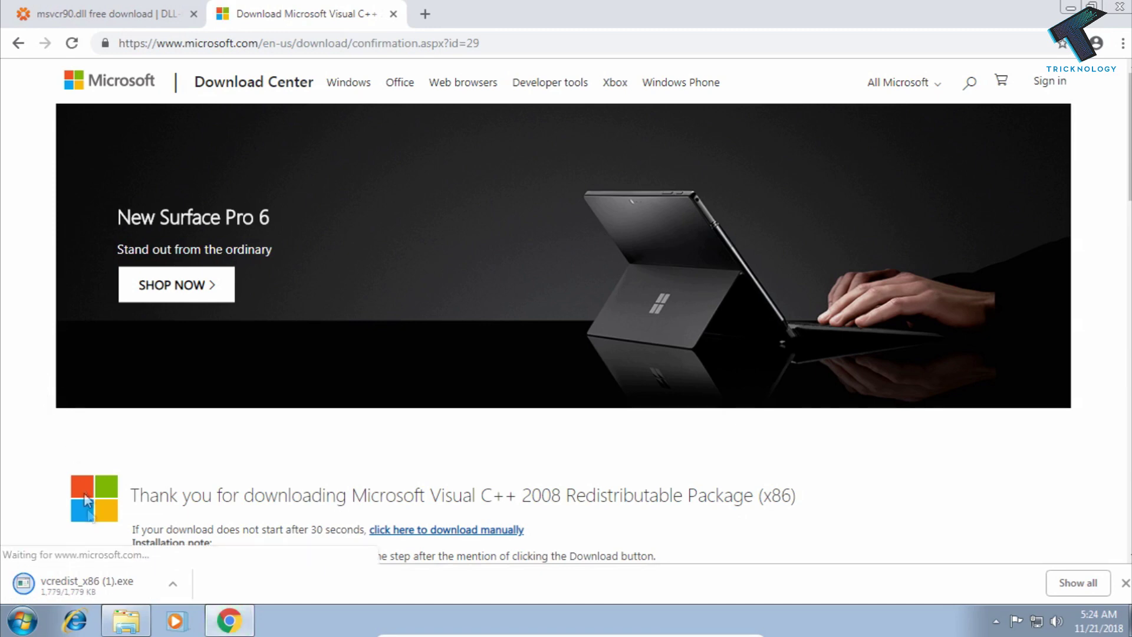
left_click(89, 582)
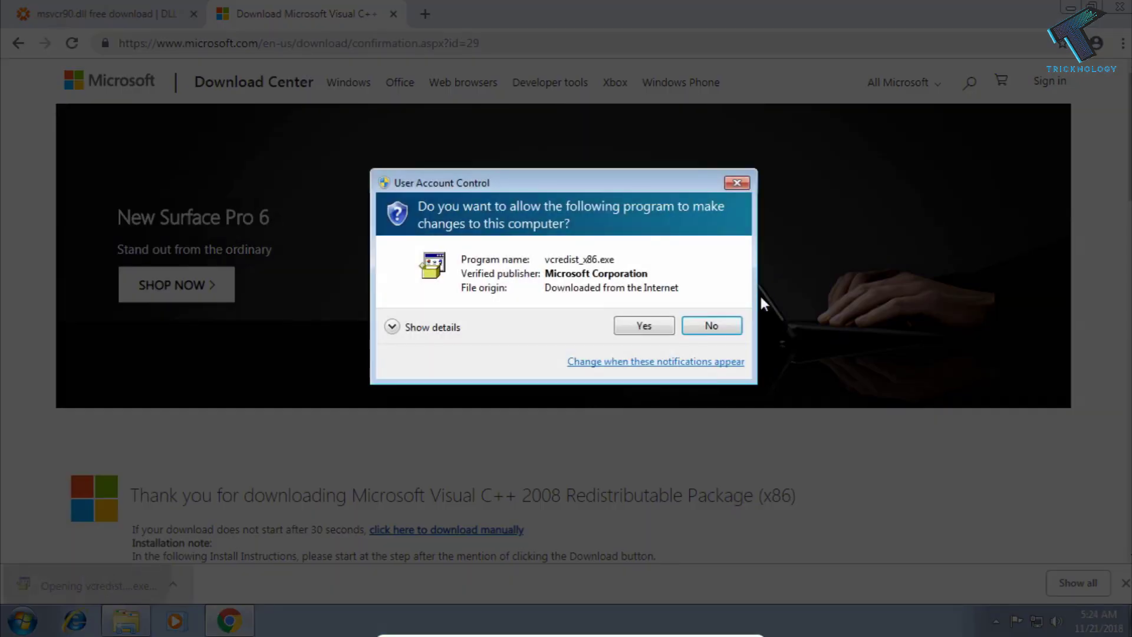
- Approve the UAC prompt, accept the license terms, and install the Visual C++ 2008 Redistributable
left_click(644, 325)
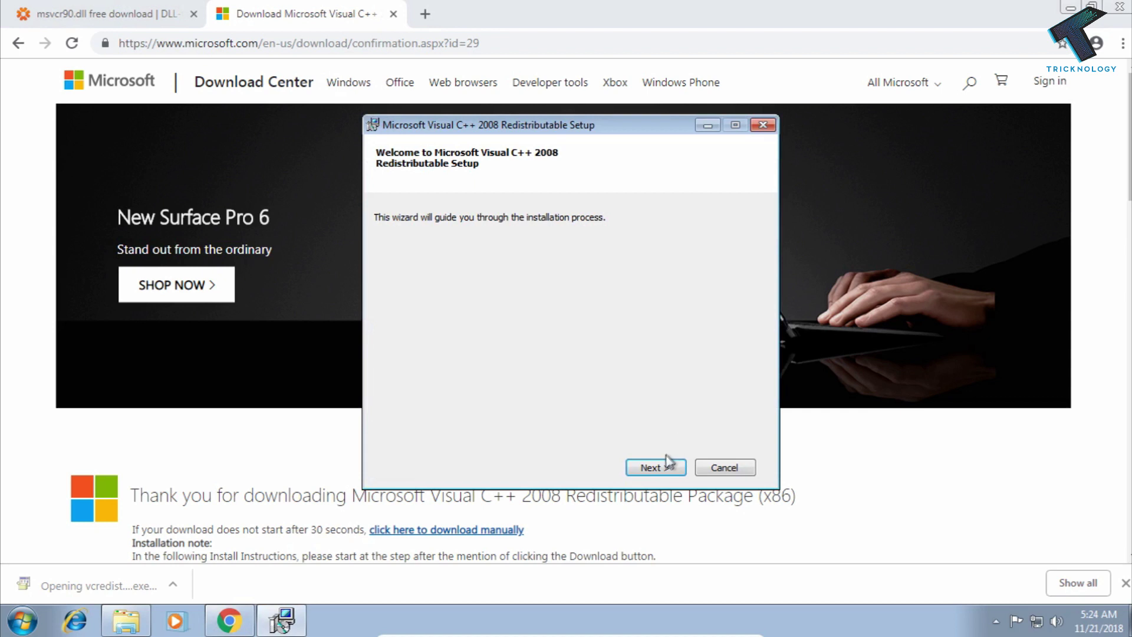
left_click(668, 465)
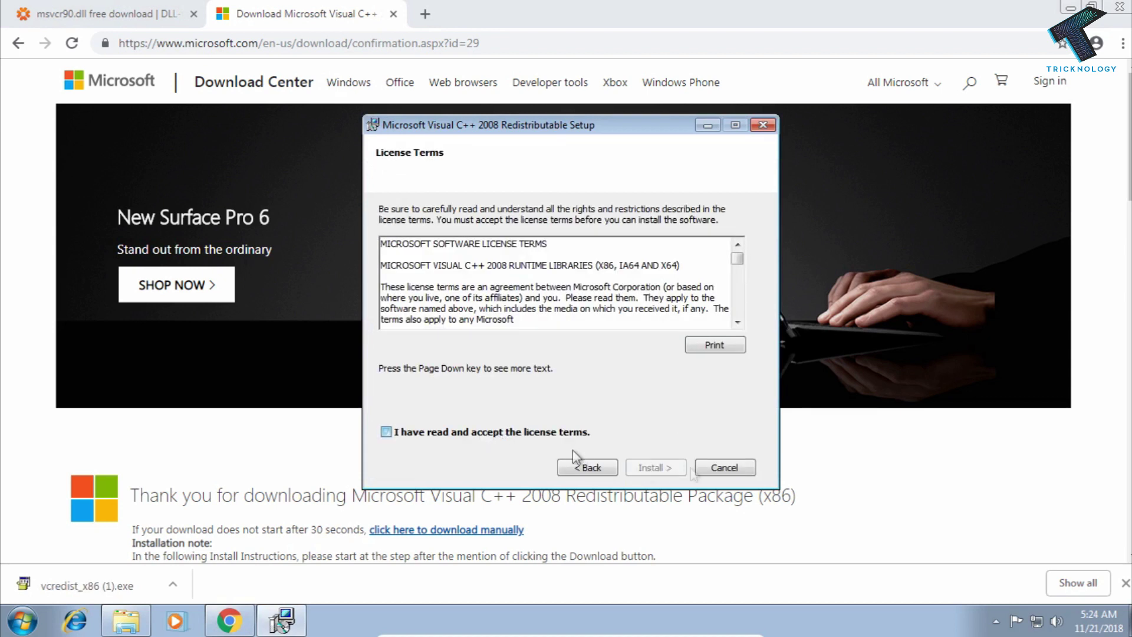
left_click(565, 433)
left_click(659, 467)
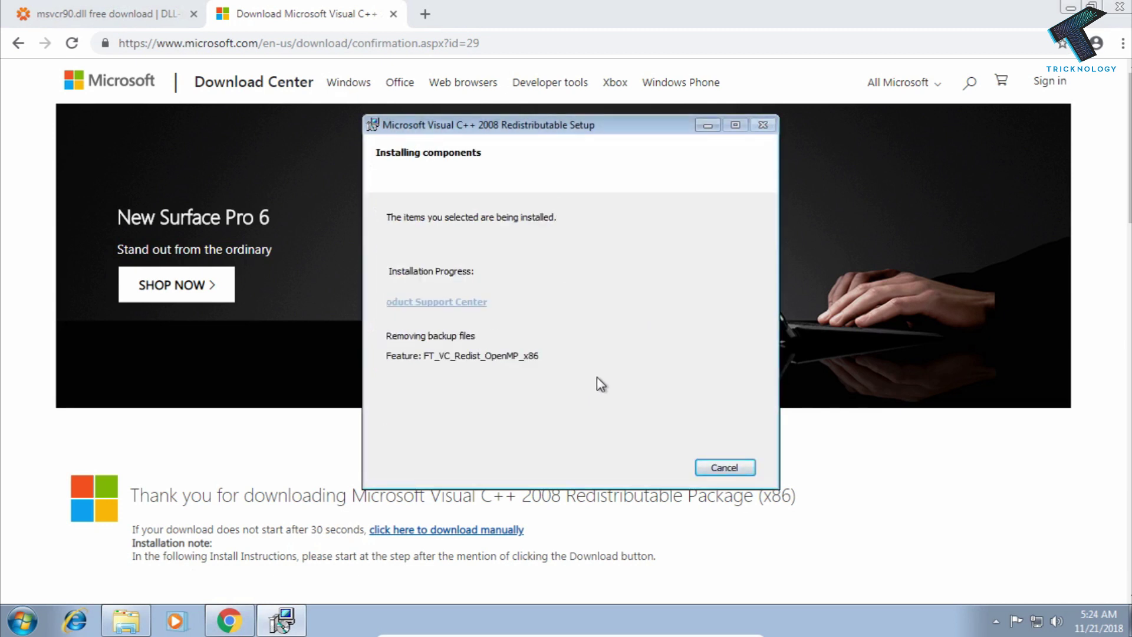
left_click(725, 467)
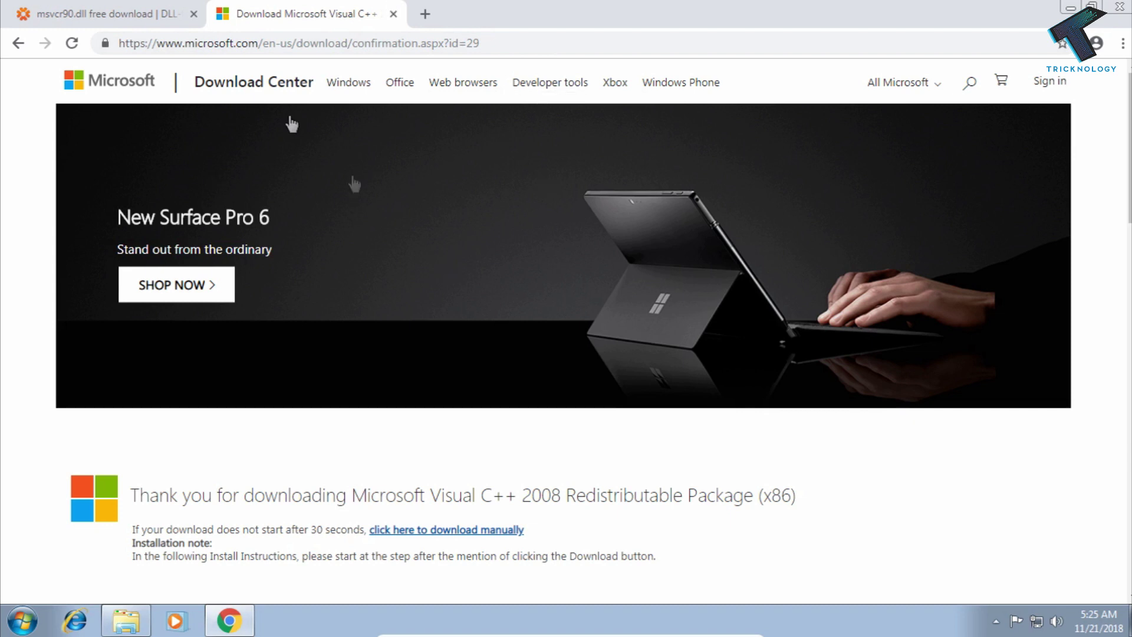
left_click(103, 15)
- Check the dll-files.com page address in the DLL-files tab
left_click(183, 42)
left_click_drag(183, 42, 262, 44)
left_click(378, 42)
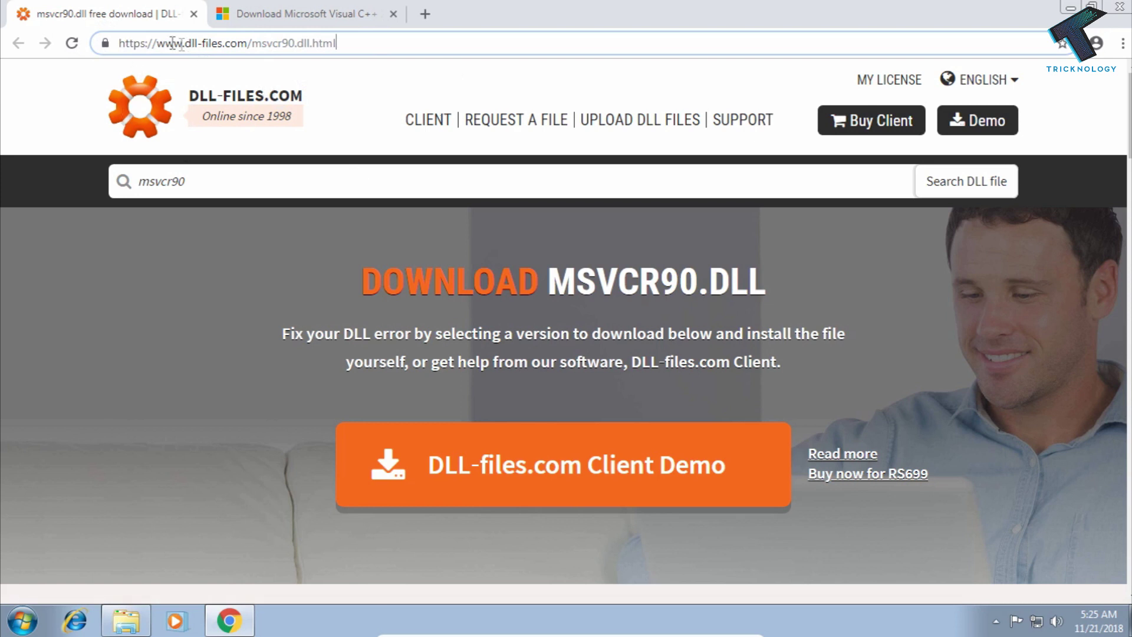
left_click_drag(212, 43, 380, 43)
left_click(379, 42)
- Search dll-files.com for msvcr90, open msvcr90.dll, and download its first listed version
left_click_drag(232, 183, 129, 182)
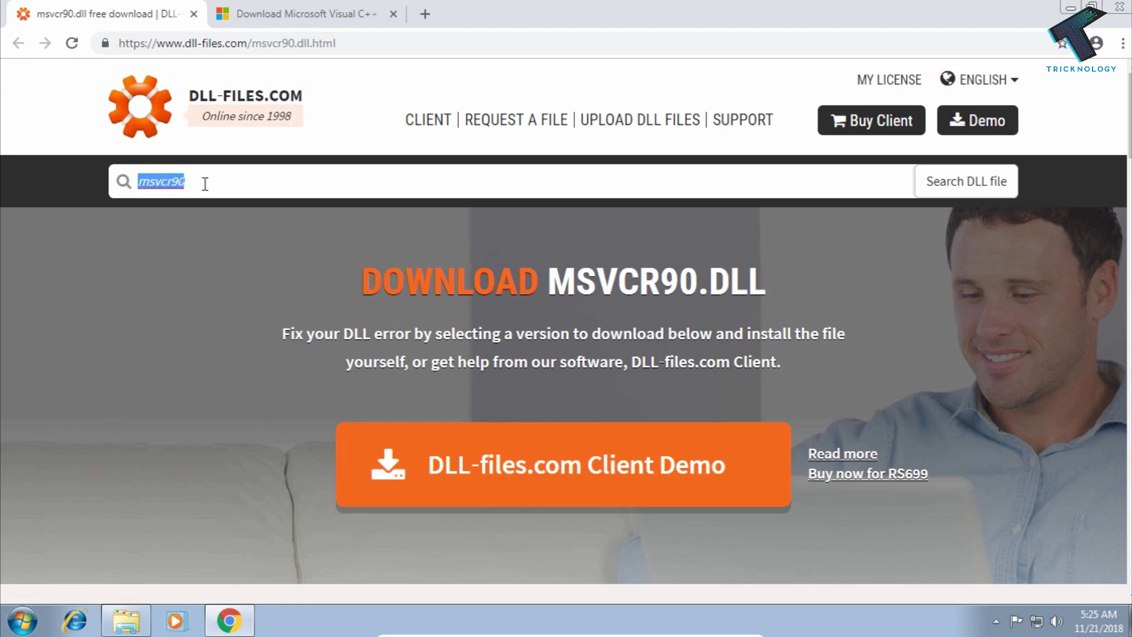
left_click(204, 182)
type(".")
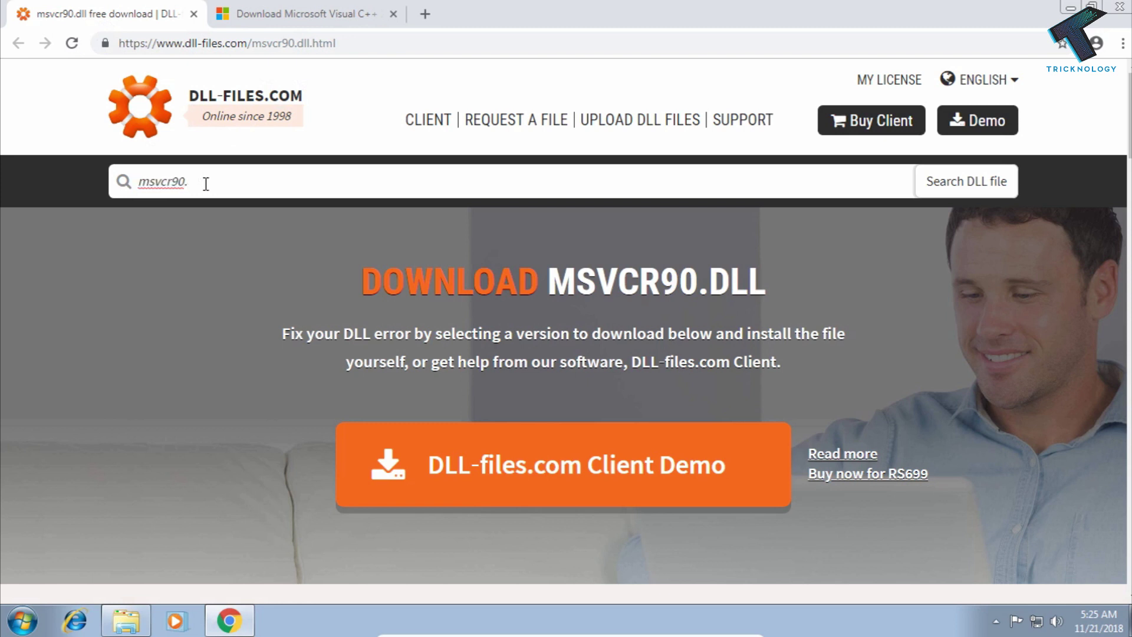
key("BackSpace")
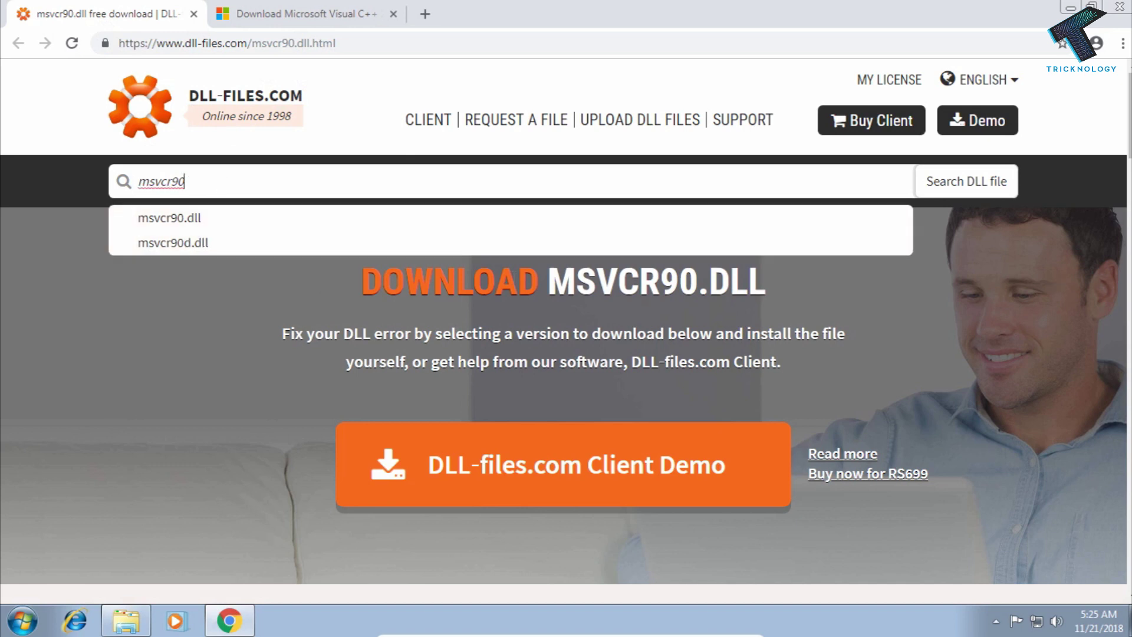
left_click(1018, 188)
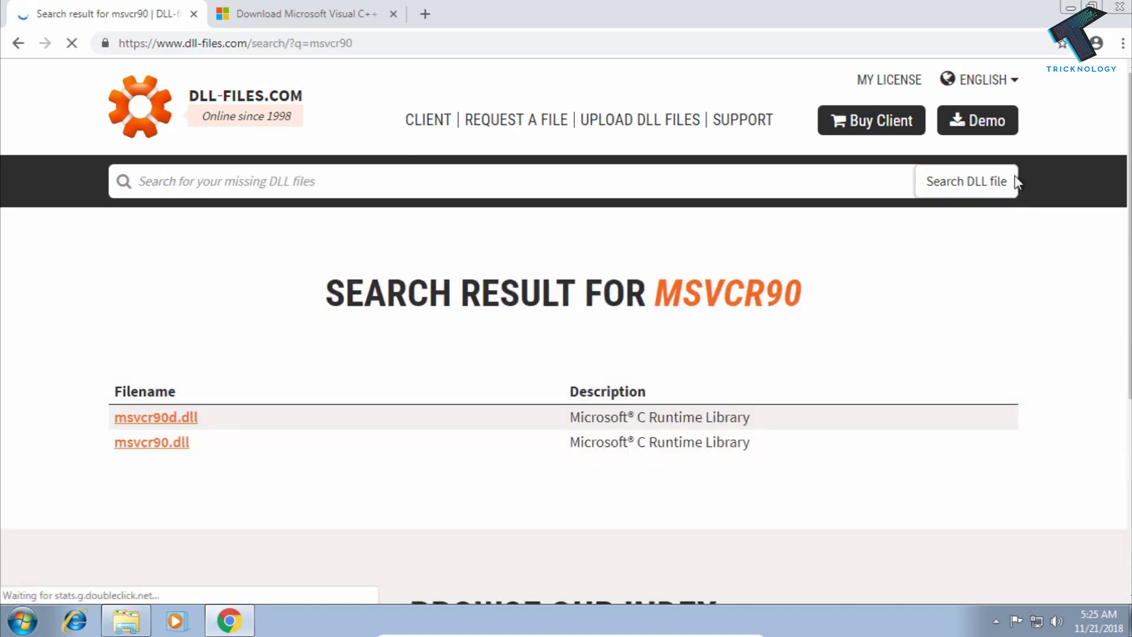
scroll(566, 354, "down", 1)
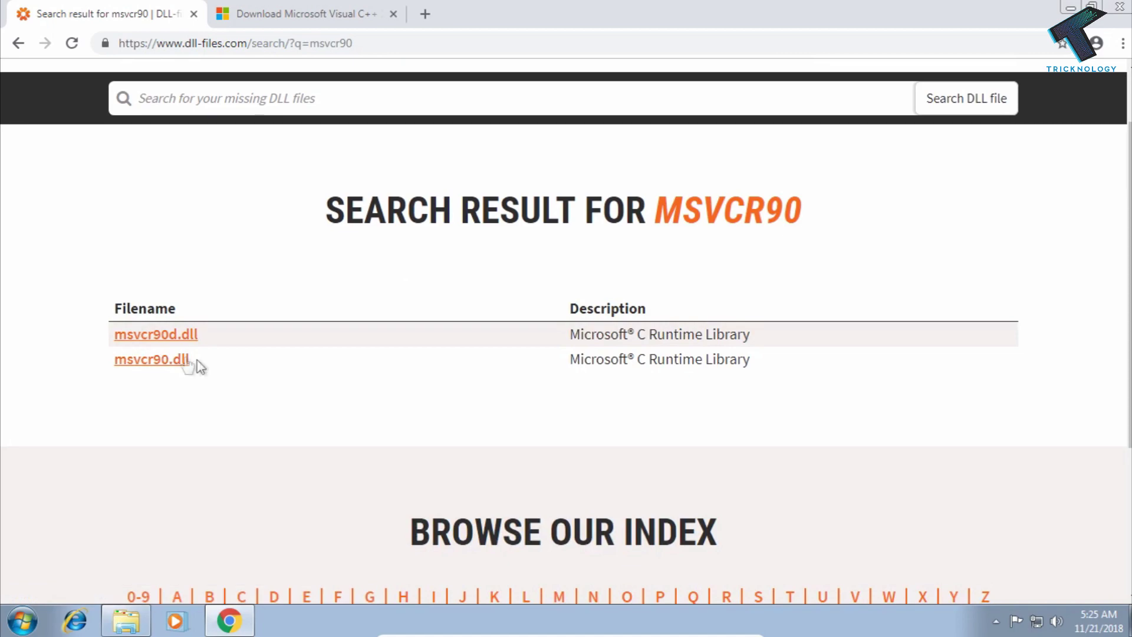
left_click(177, 361)
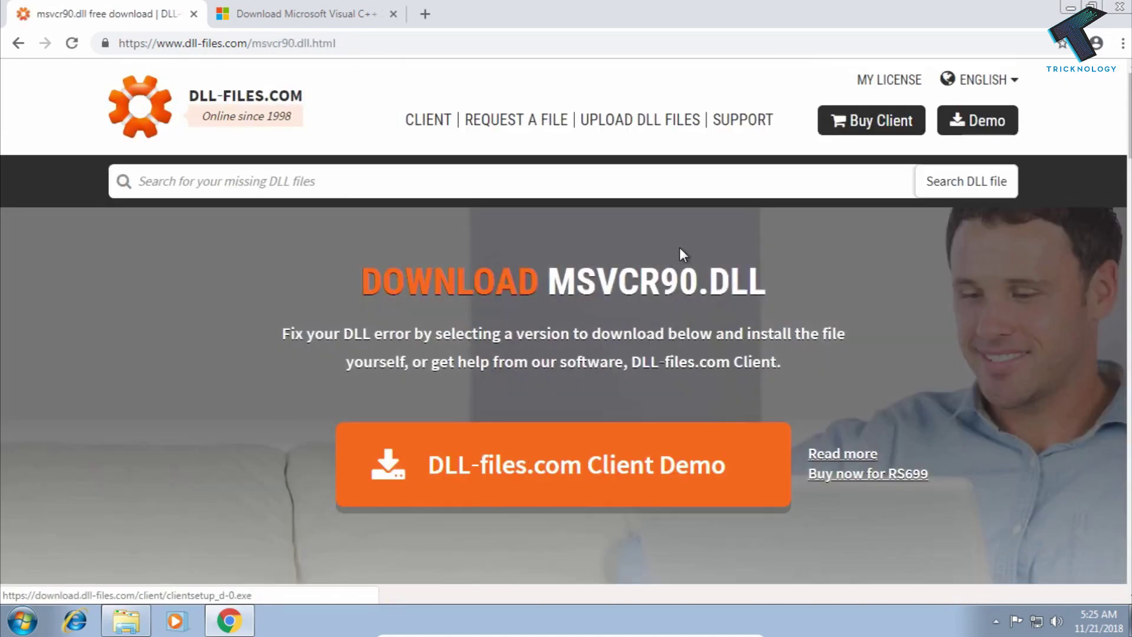
scroll(312, 381, "down", 4)
scroll(313, 382, "down", 2)
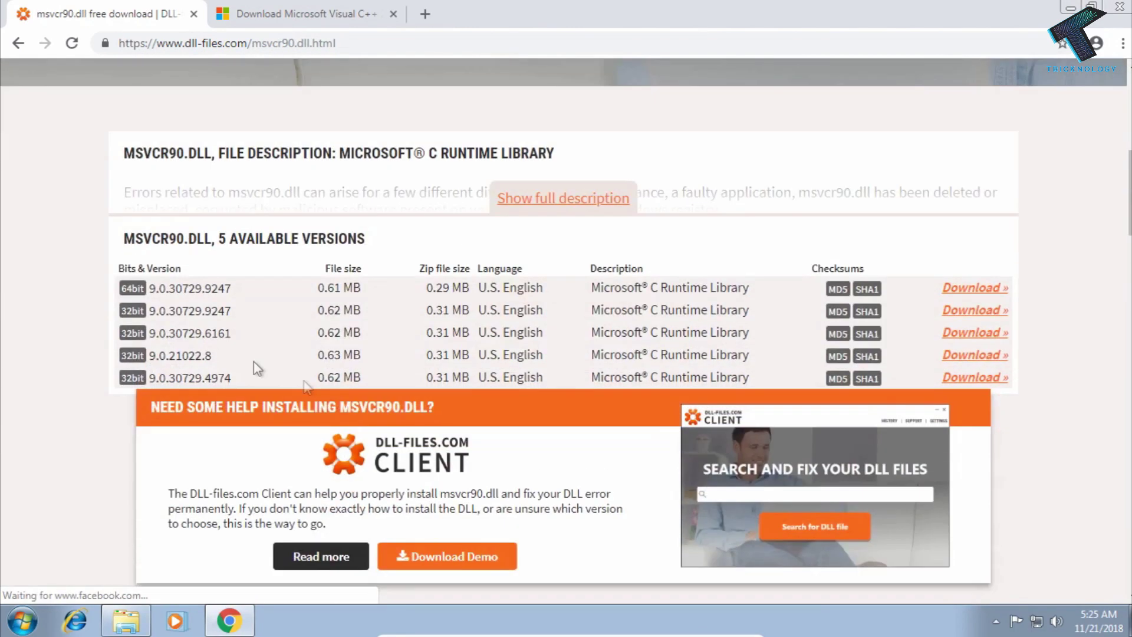
left_click(978, 293)
scroll(472, 332, "down", 1)
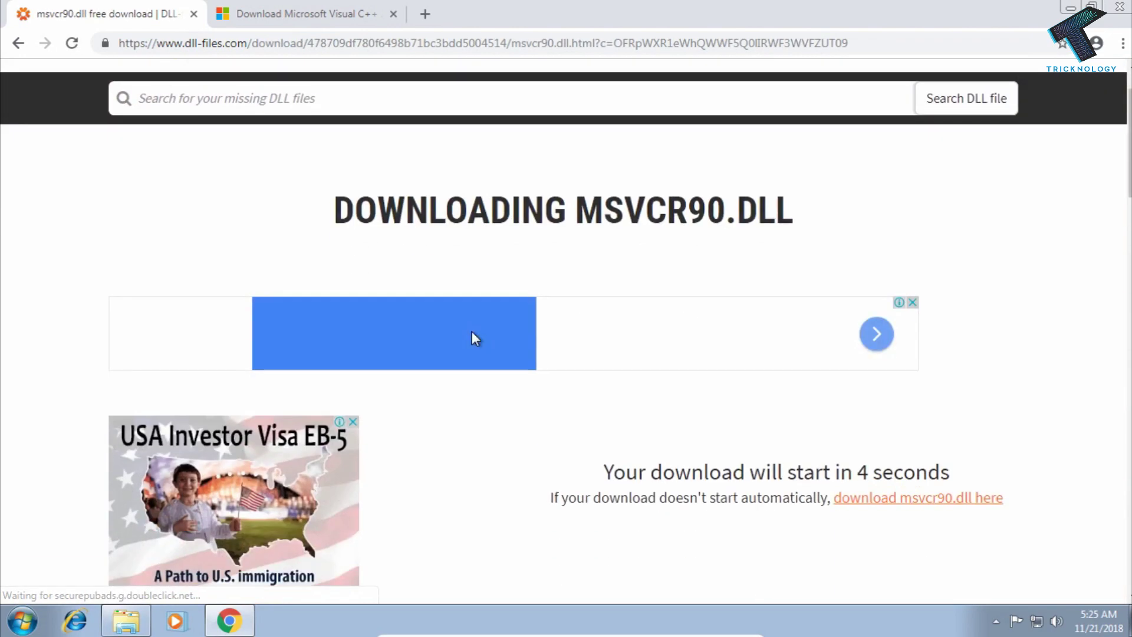
scroll(472, 332, "down", 2)
scroll(472, 331, "up", 2)
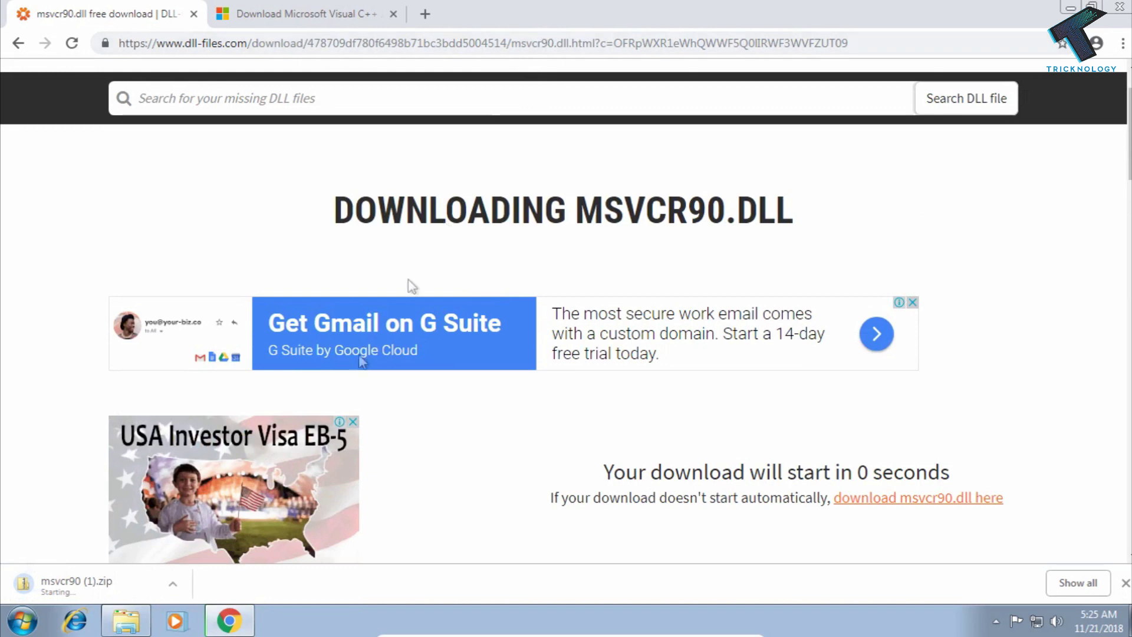
- Restore Chrome from full screen once msvcr90 (1).zip finishes downloading
double_click(533, 11)
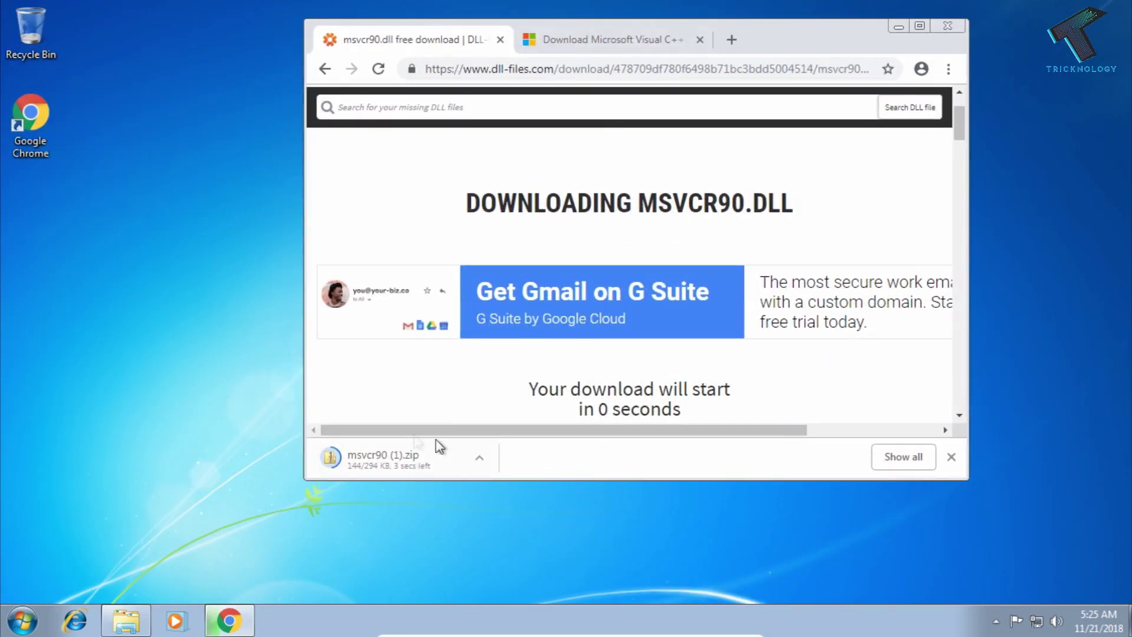
- Extract msvcr90.dll from msvcr90 (1).zip onto the desktop, then browse to Local Disk (C:)
left_click(382, 468)
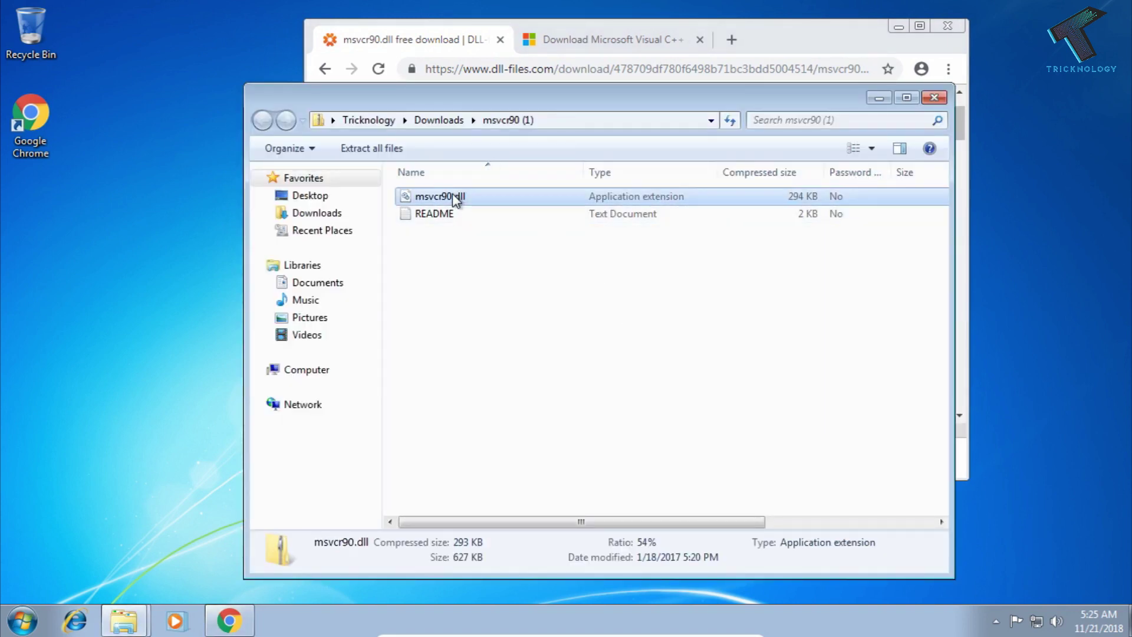
left_click_drag(447, 195, 62, 301)
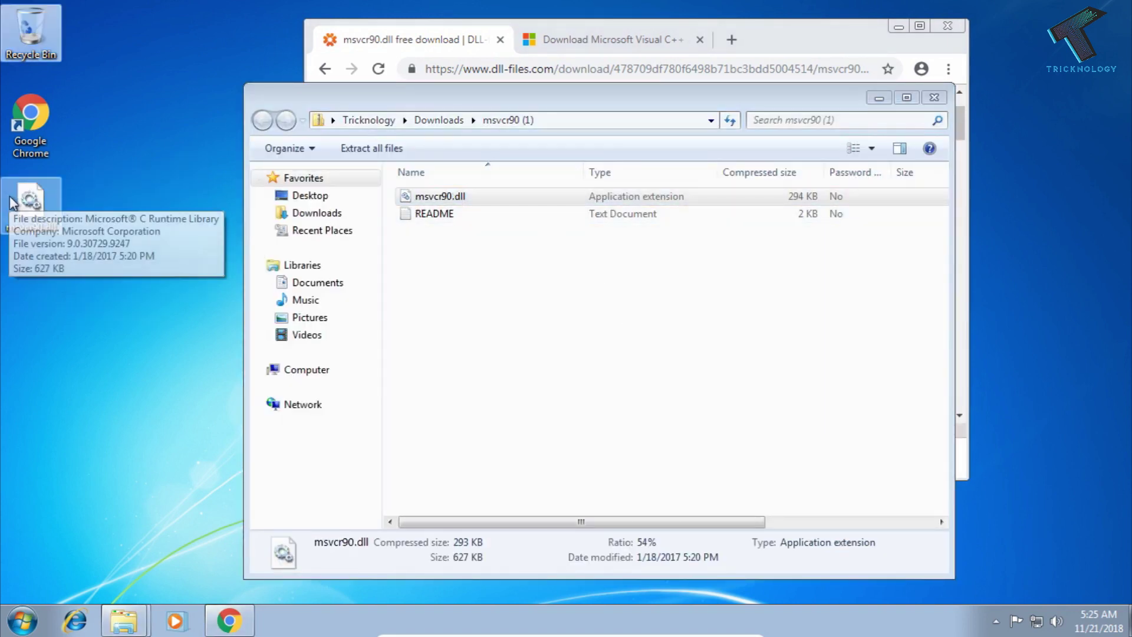
left_click(36, 208)
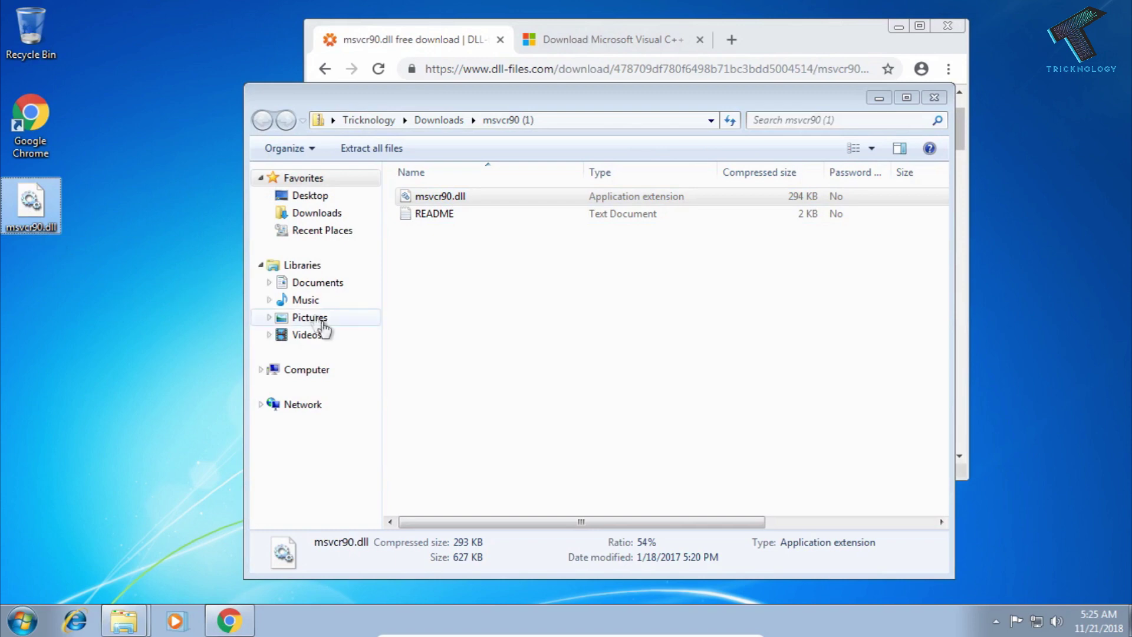
left_click(310, 369)
double_click(520, 216)
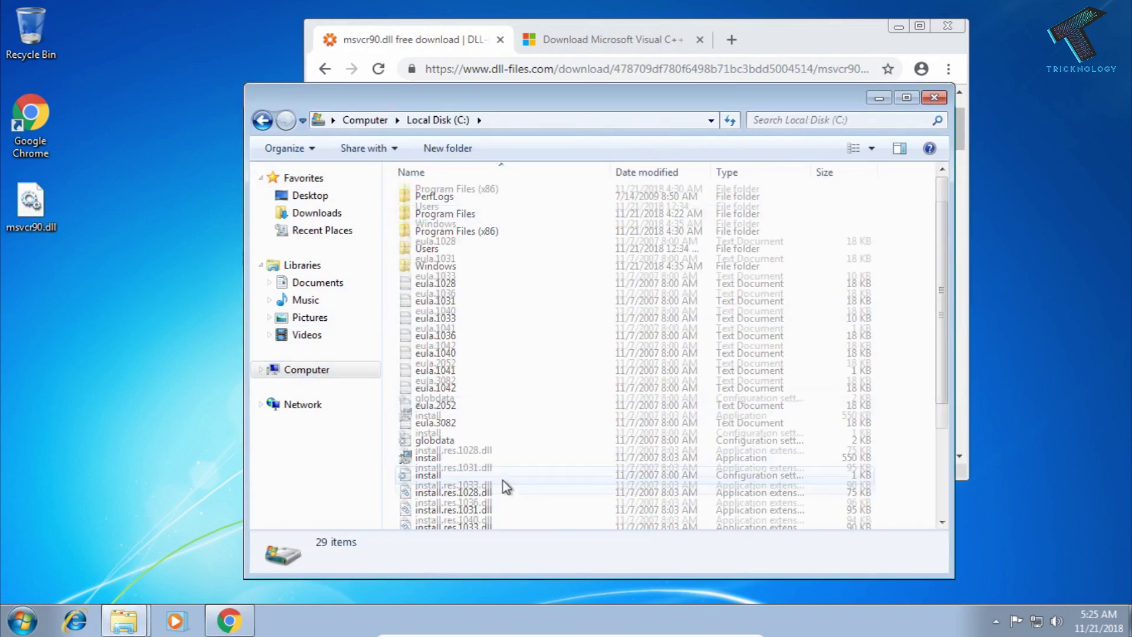
- Paste msvcr90.dll into C:\Windows\System32 with administrator permission
double_click(436, 265)
scroll(471, 421, "down", 1)
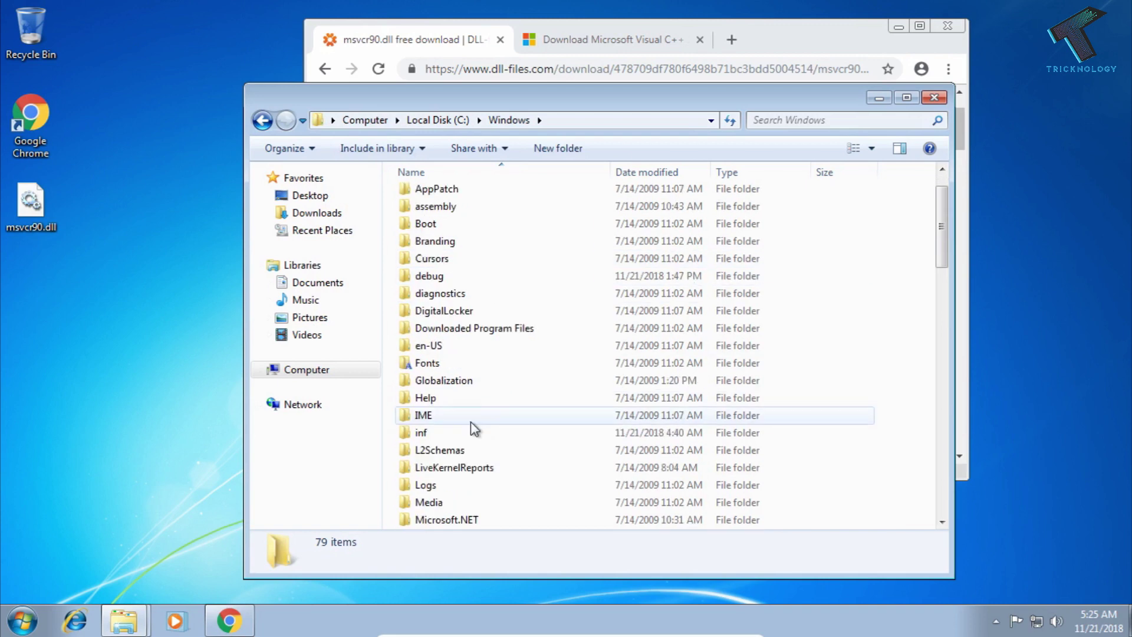
key("s")
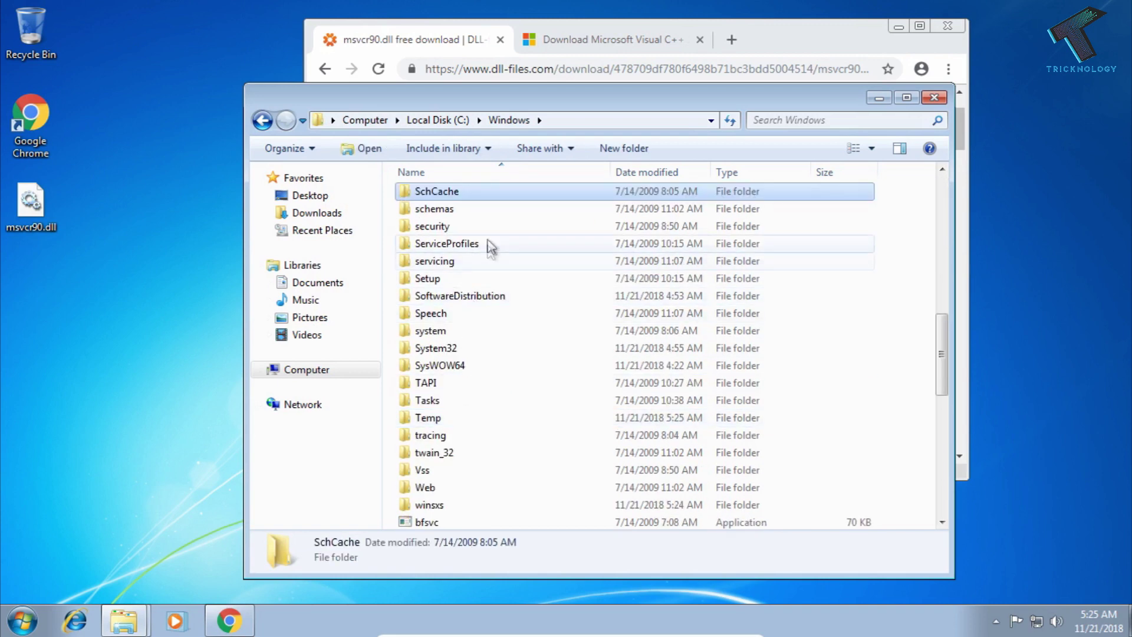
left_click(485, 348)
double_click(484, 348)
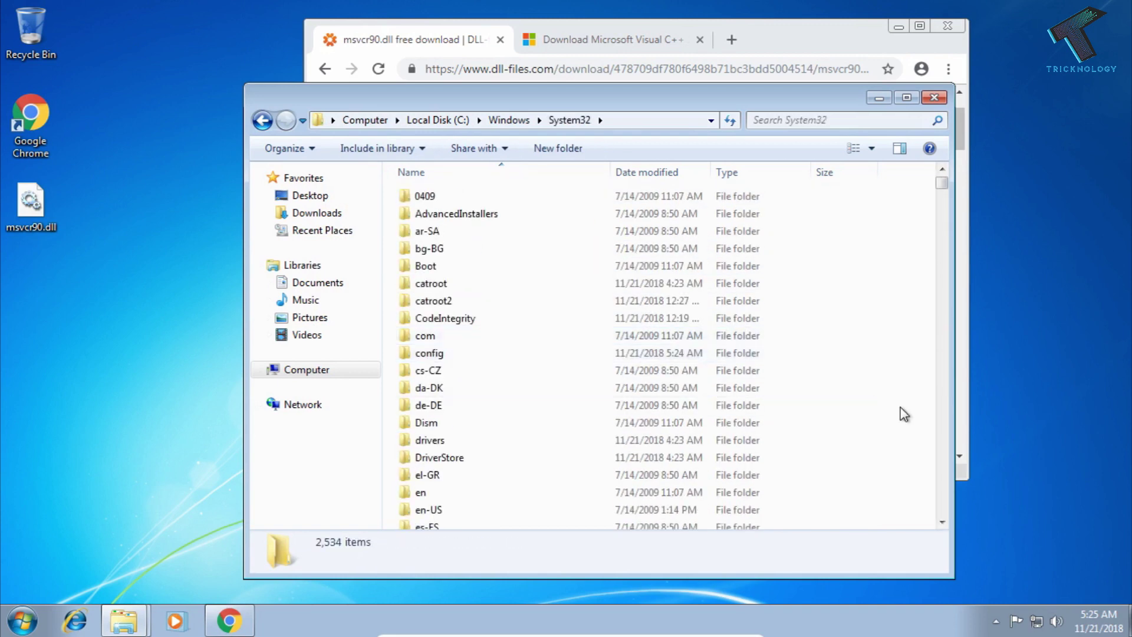
key("ctrl+v")
left_click(570, 375)
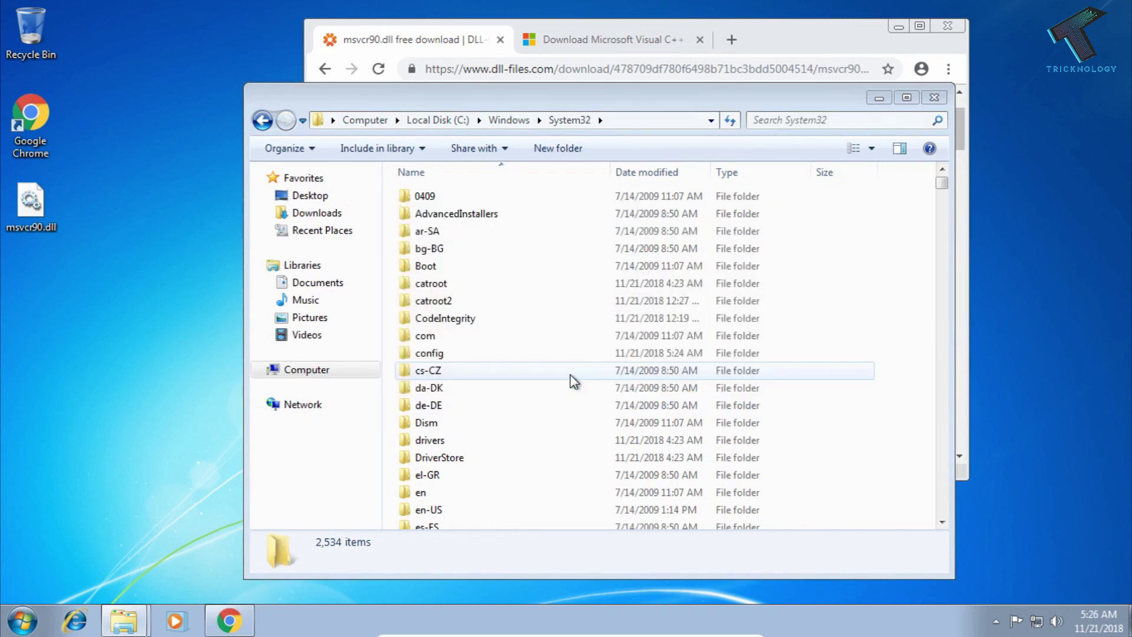
scroll(526, 424, "down", 1)
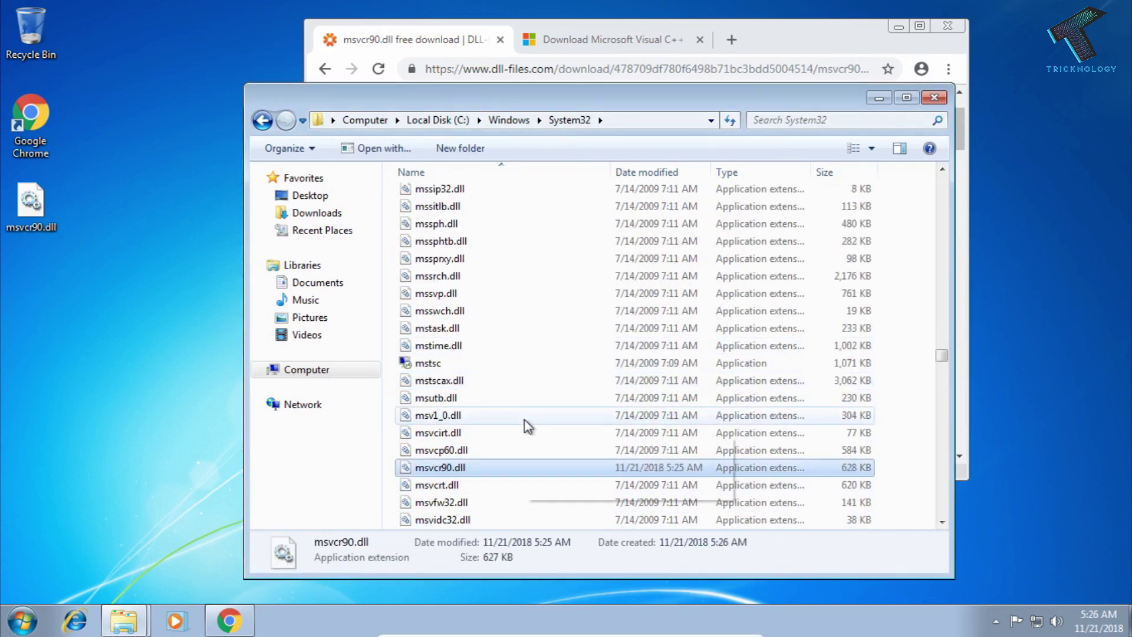